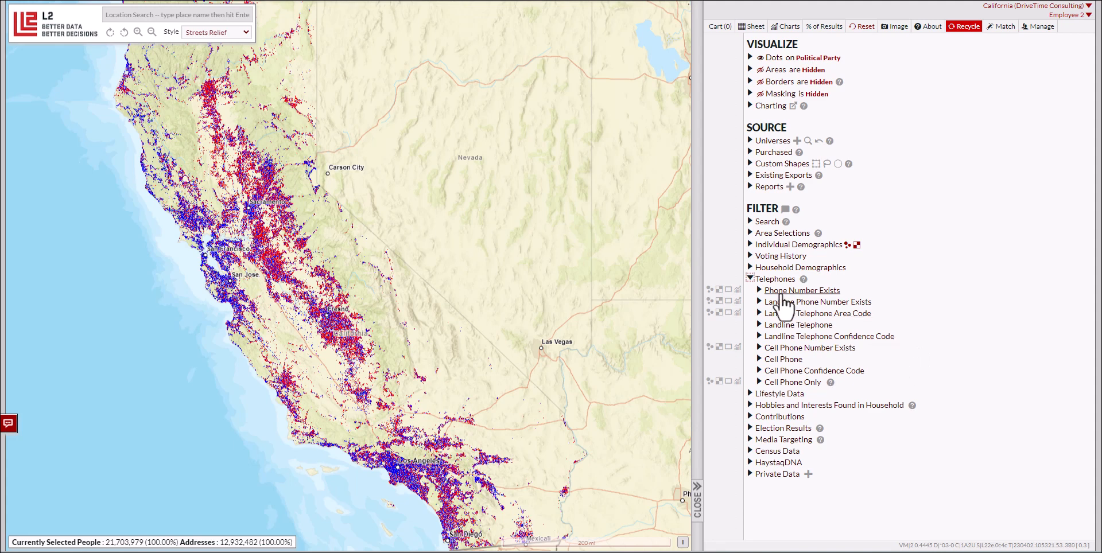
Step: Show the Yes/No counts for Phone Number Exists, Landline Phone Number Exists and Cell Phone Number Exists
left_click(758, 290)
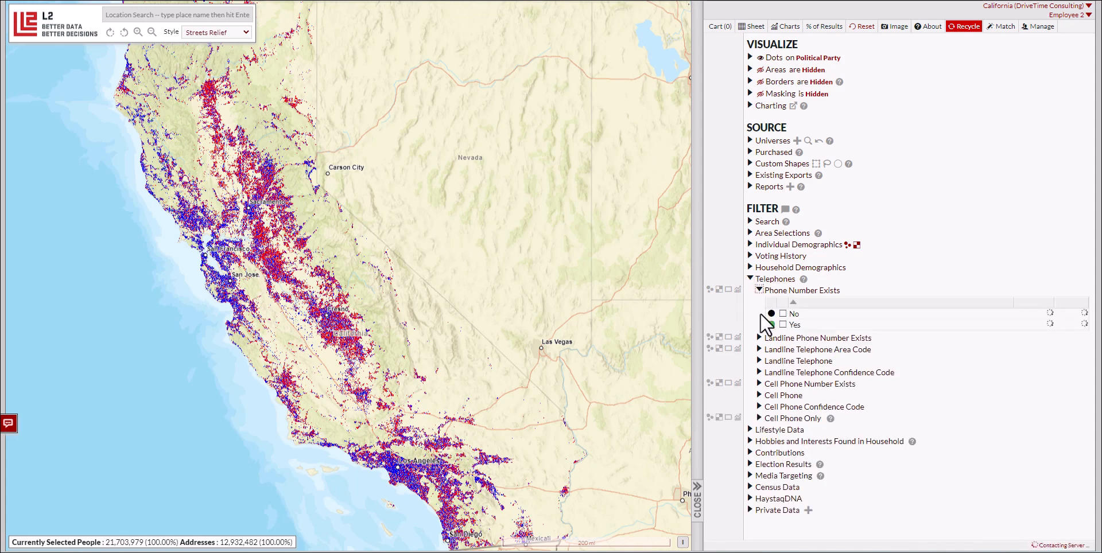
left_click(759, 338)
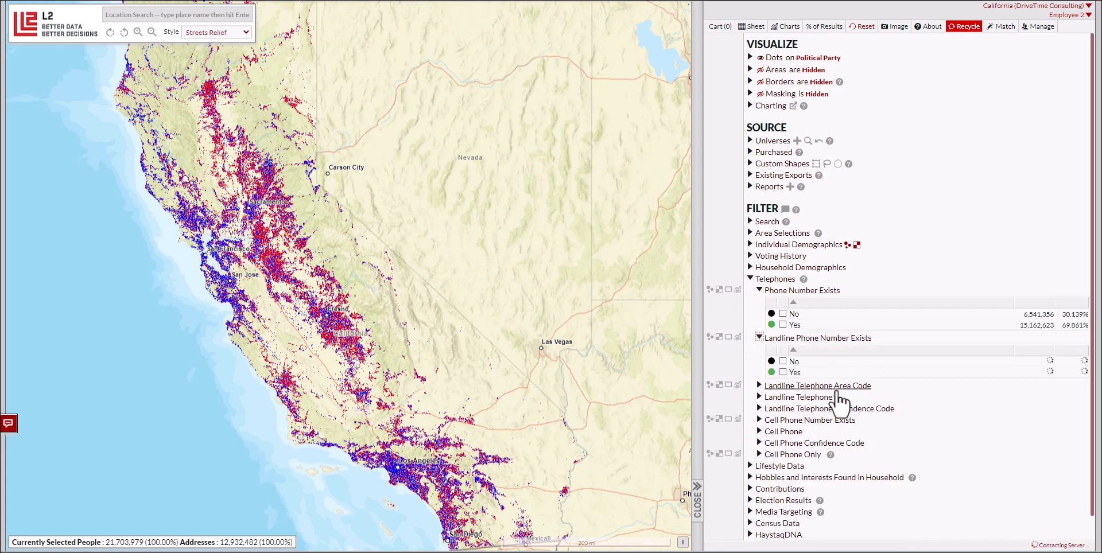
scroll(761, 409, "down", 1)
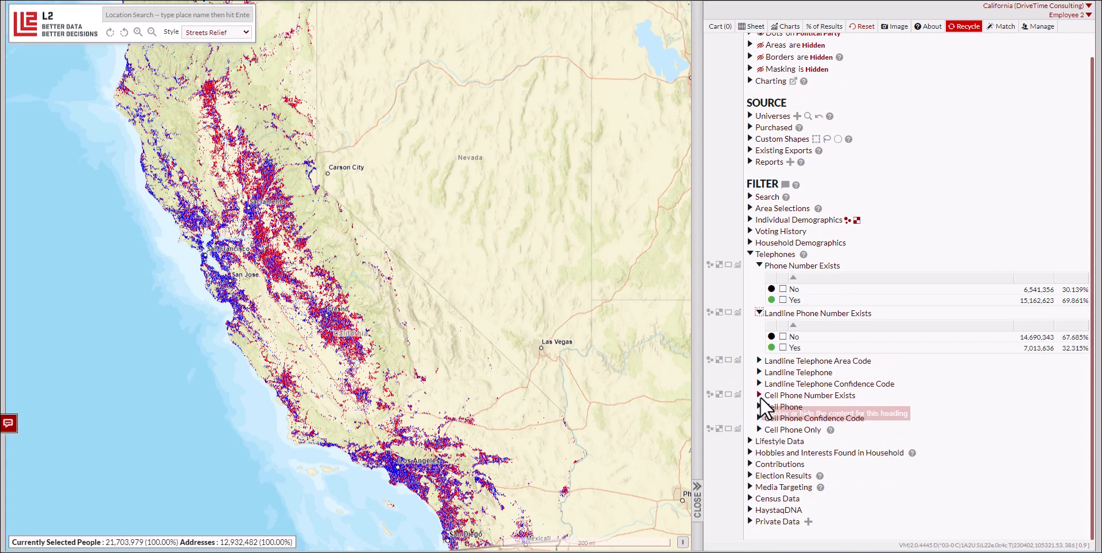
left_click(759, 396)
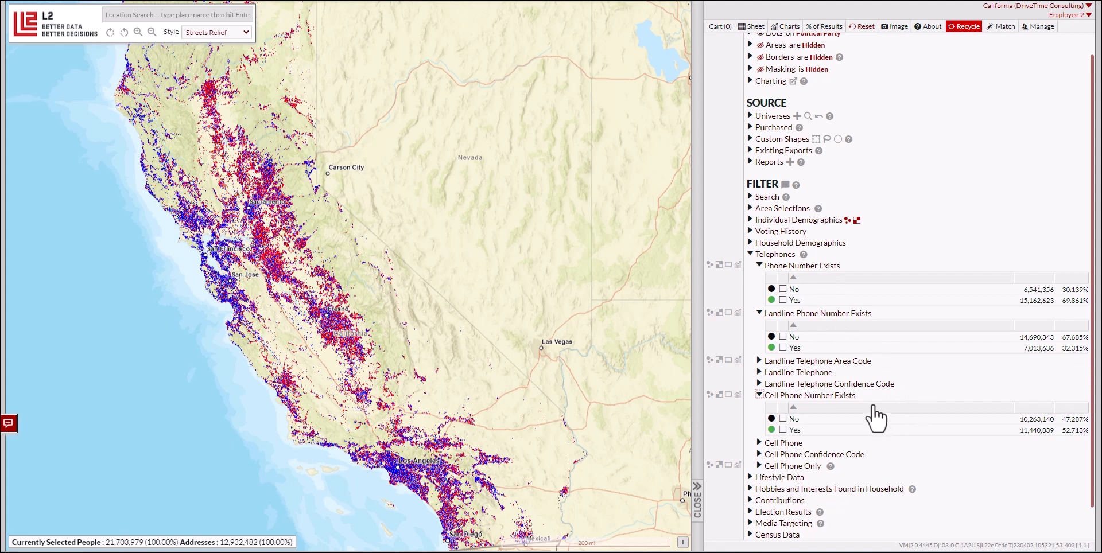
Step: Try the Yes filter for Cell Phone Number Exists and for Landline Phone Number Exists, clearing each selection
left_click(782, 429)
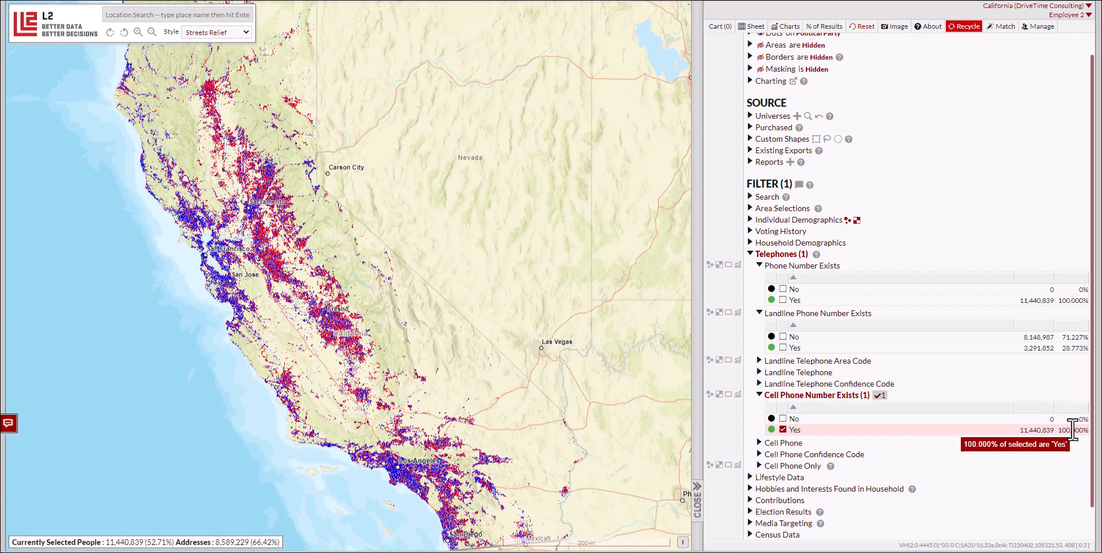
left_click(782, 429)
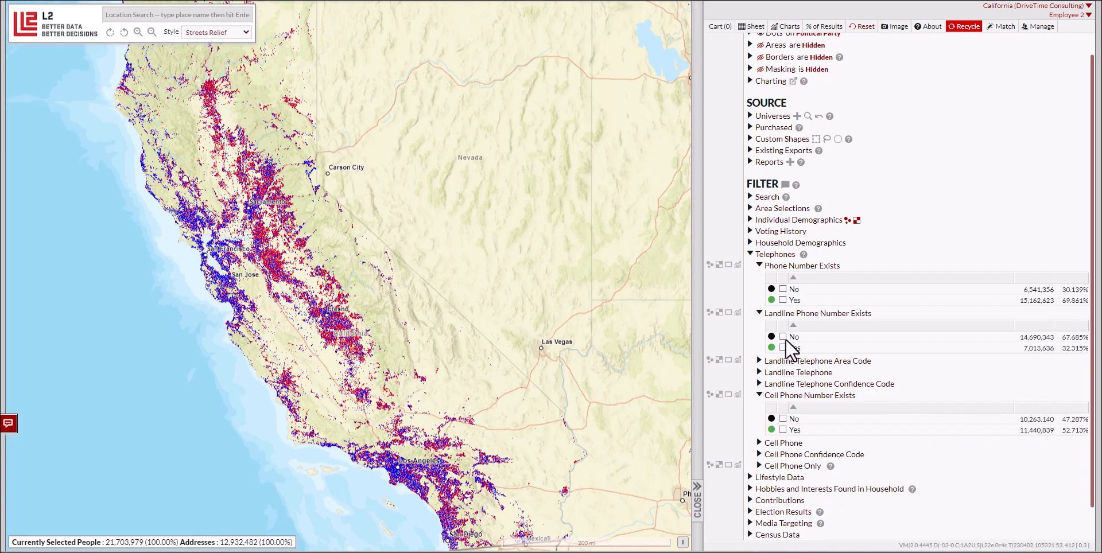
left_click(783, 348)
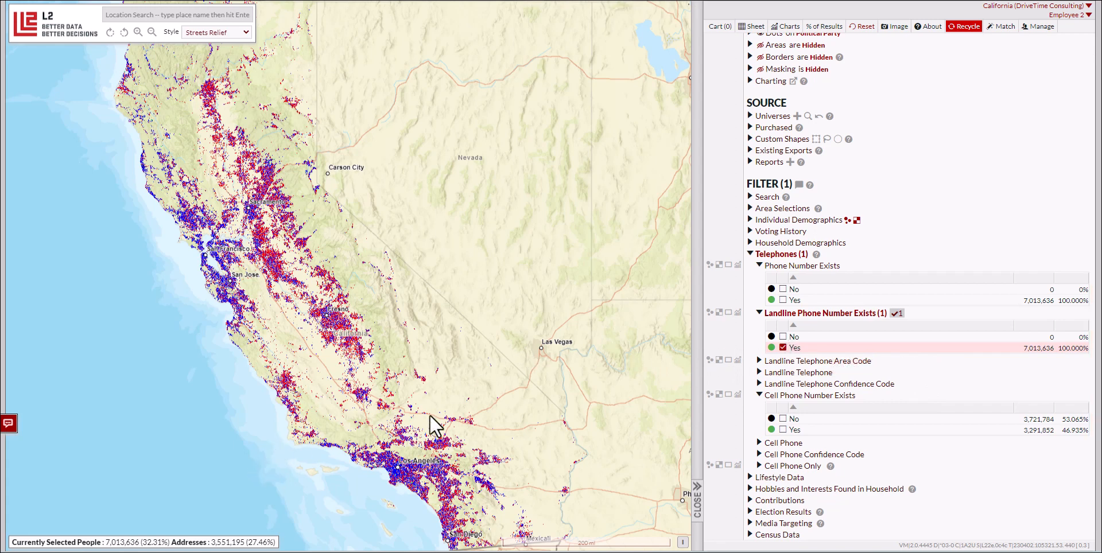
mouse_move(1055, 352)
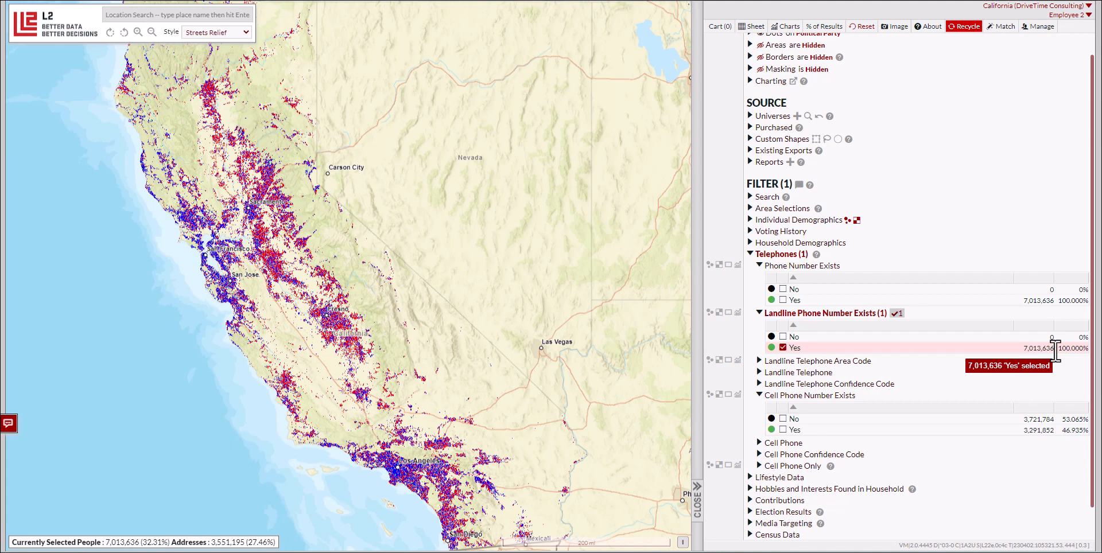
left_click(785, 347)
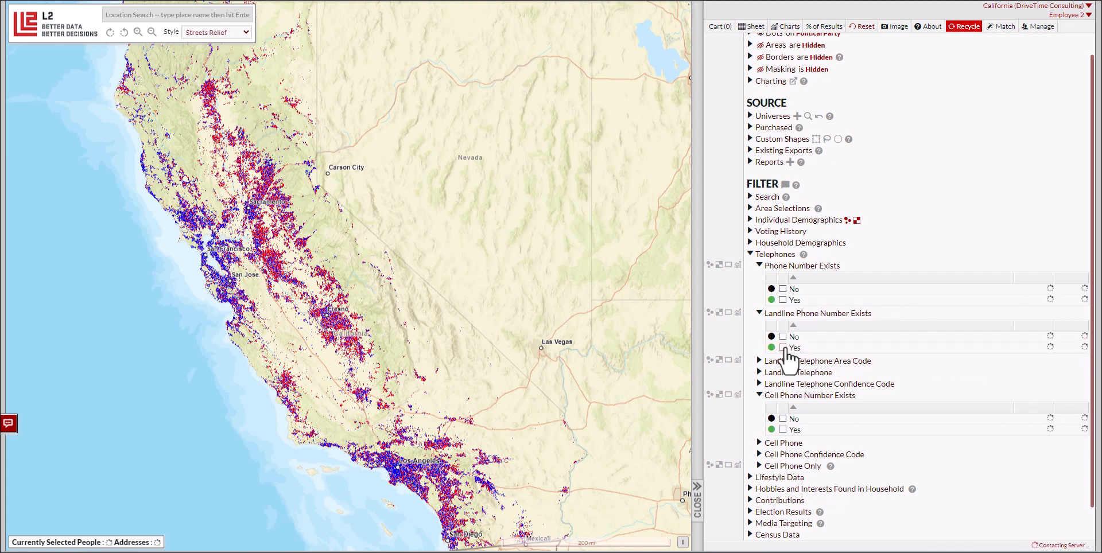
Step: Show the range settings for the Landline Telephone Confidence Code and the Cell Phone Confidence Code
scroll(887, 341, "down", 1)
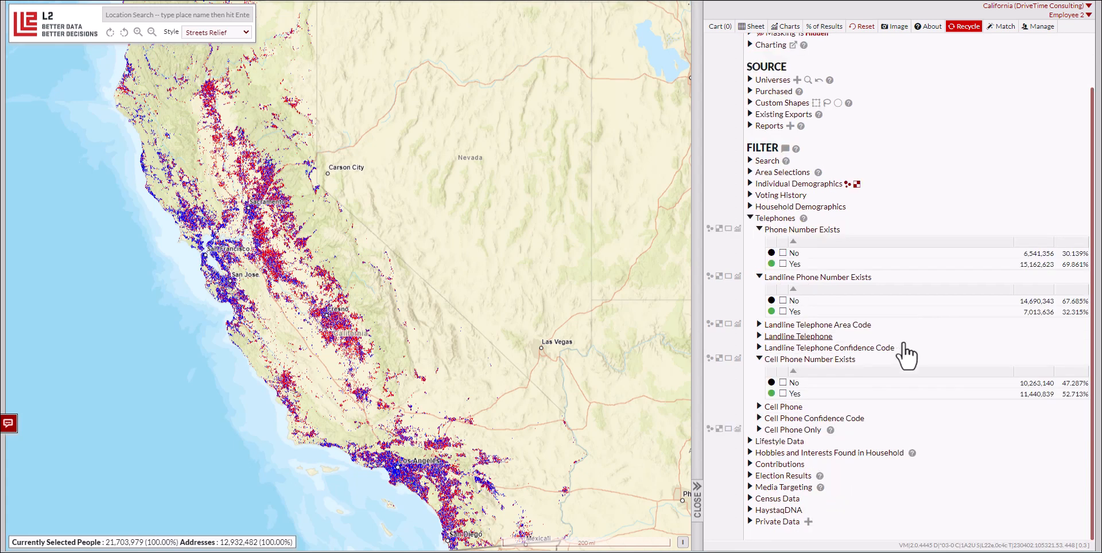
left_click(855, 350)
scroll(837, 442, "down", 1)
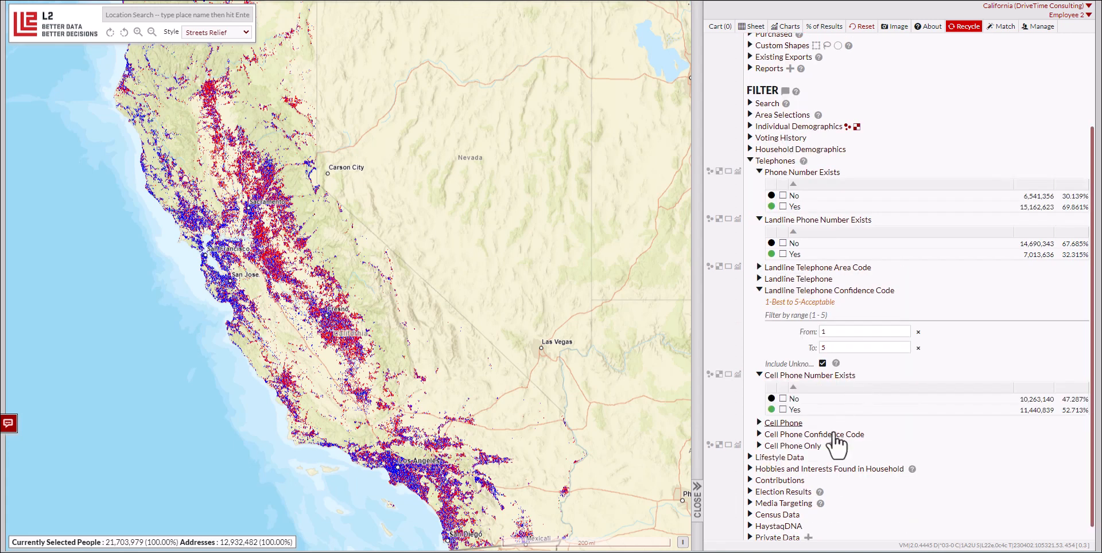
left_click(833, 435)
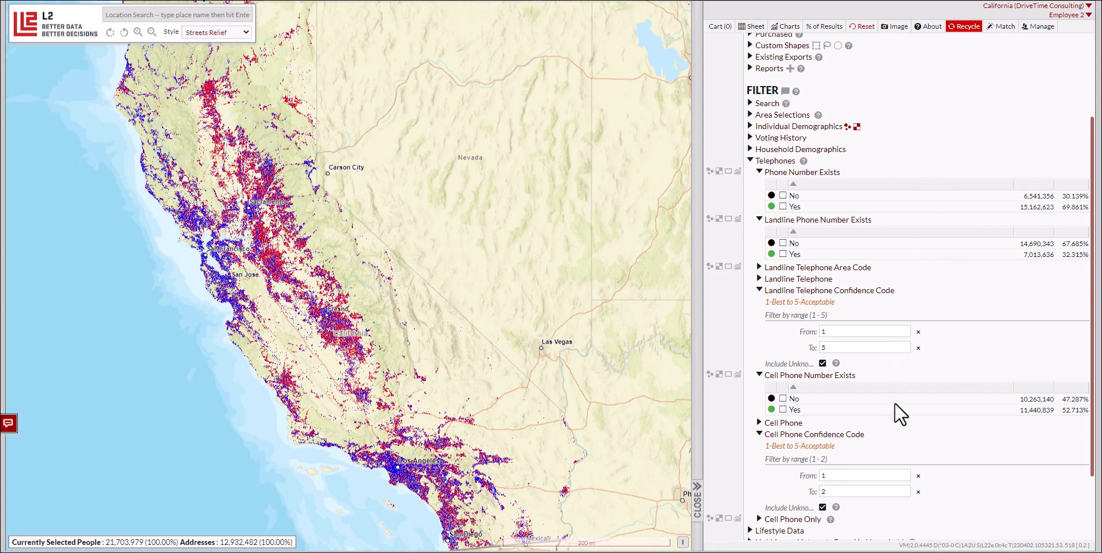
Step: Limit the Cell Phone Confidence Code to a maximum of 1 and exclude unknown values
scroll(893, 411, "down", 3)
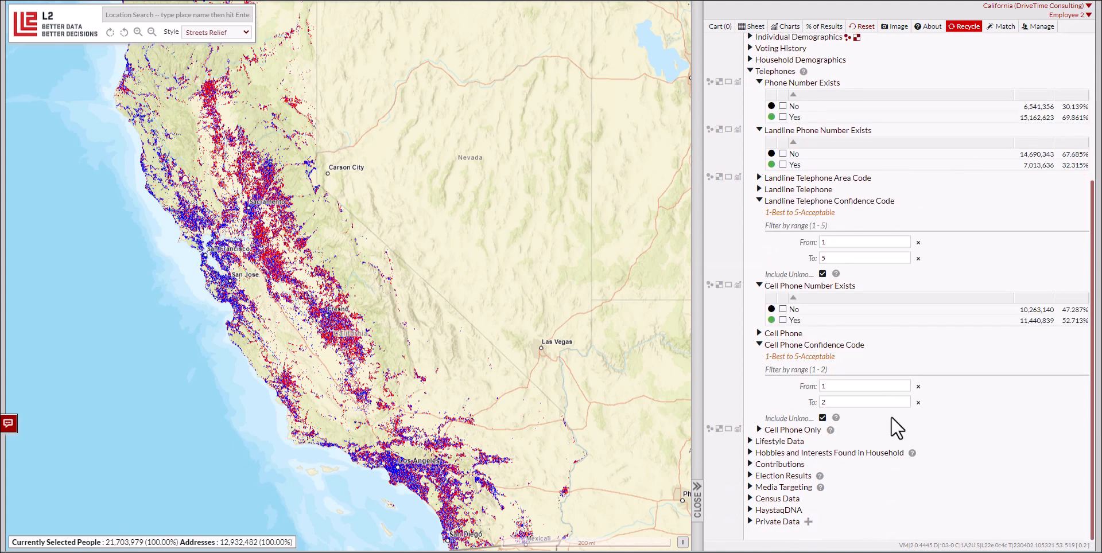
double_click(823, 402)
type("1")
left_click(823, 418)
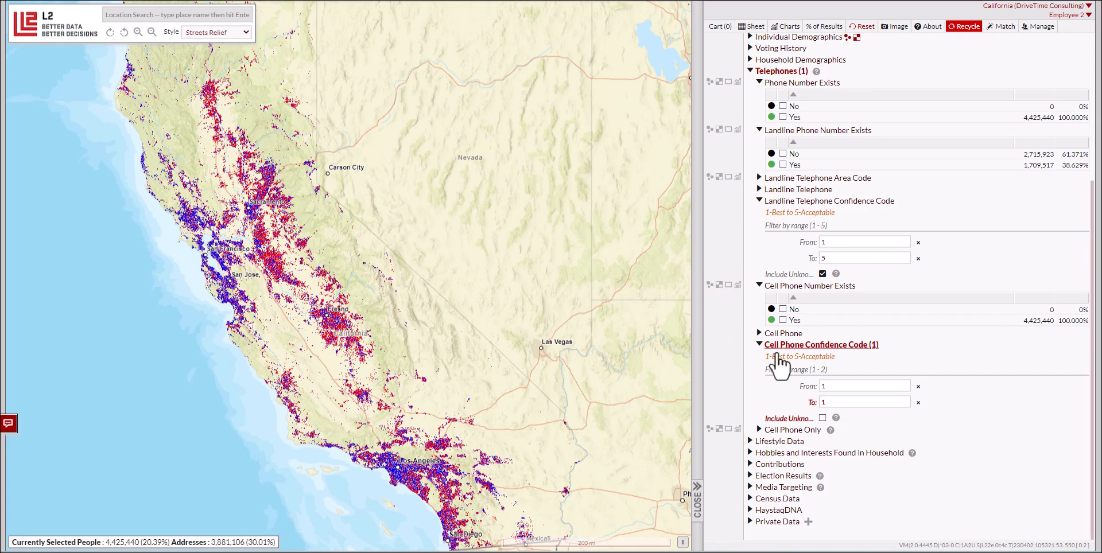
Step: Include unknown values in the Cell Phone Confidence Code filter again and set its upper limit to 2
left_click(822, 418)
left_click_drag(830, 404, 821, 403)
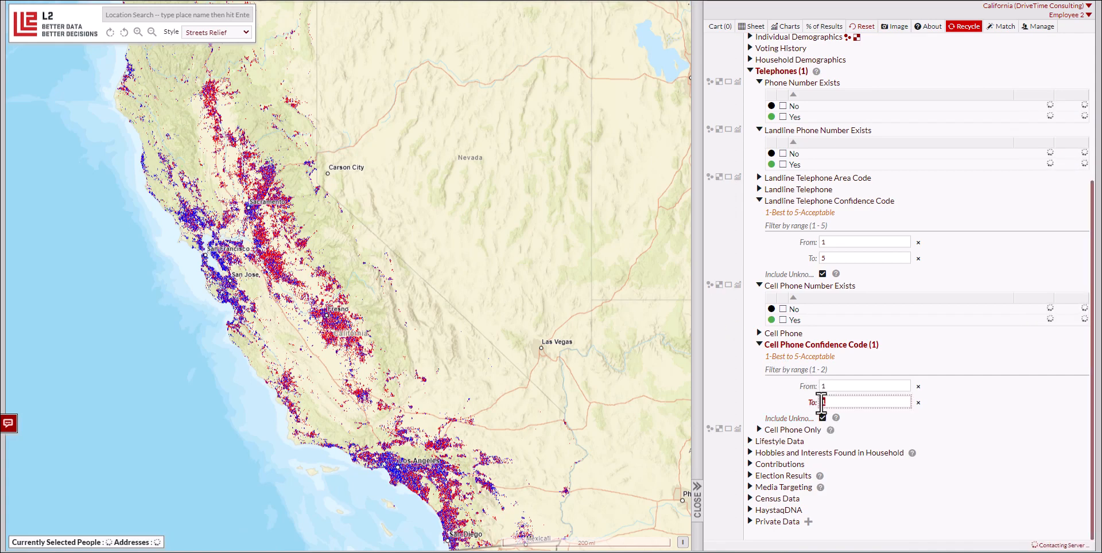
type("2")
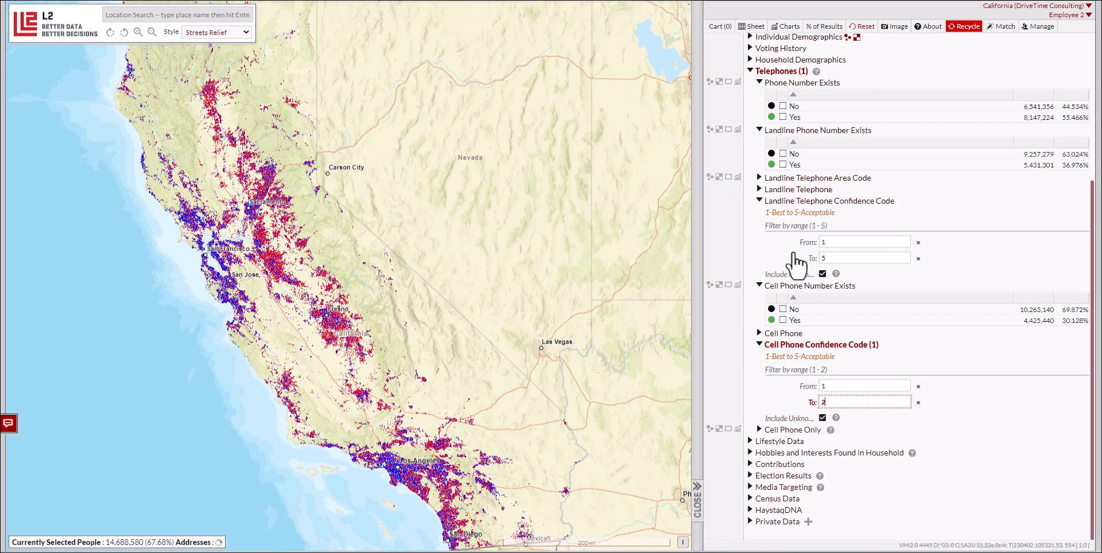
Step: Try a Landline Telephone Confidence Code maximum of 2 without unknowns, and reset it to 5 with unknowns included
left_click_drag(844, 258, 823, 233)
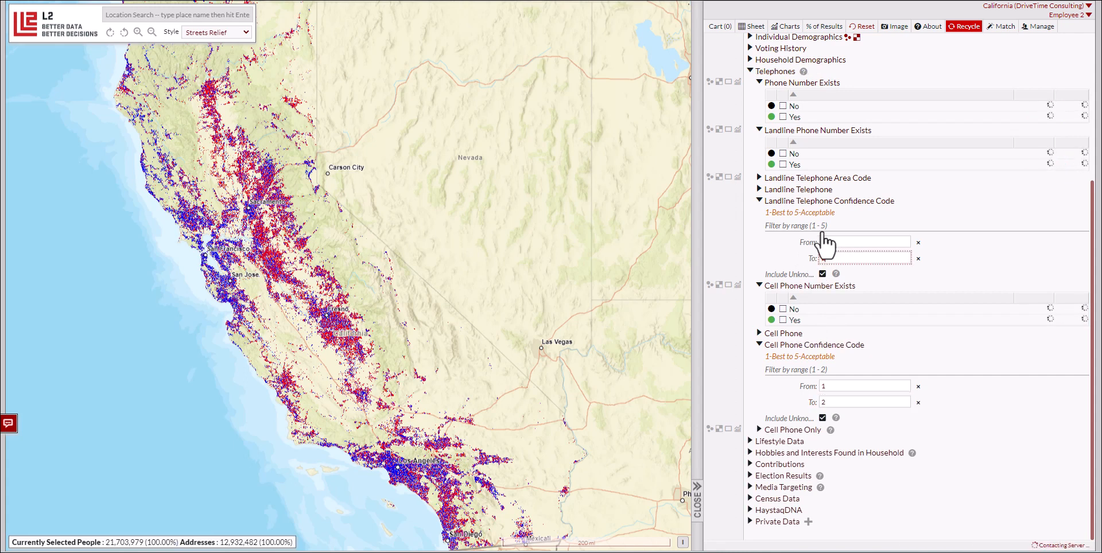
type("2")
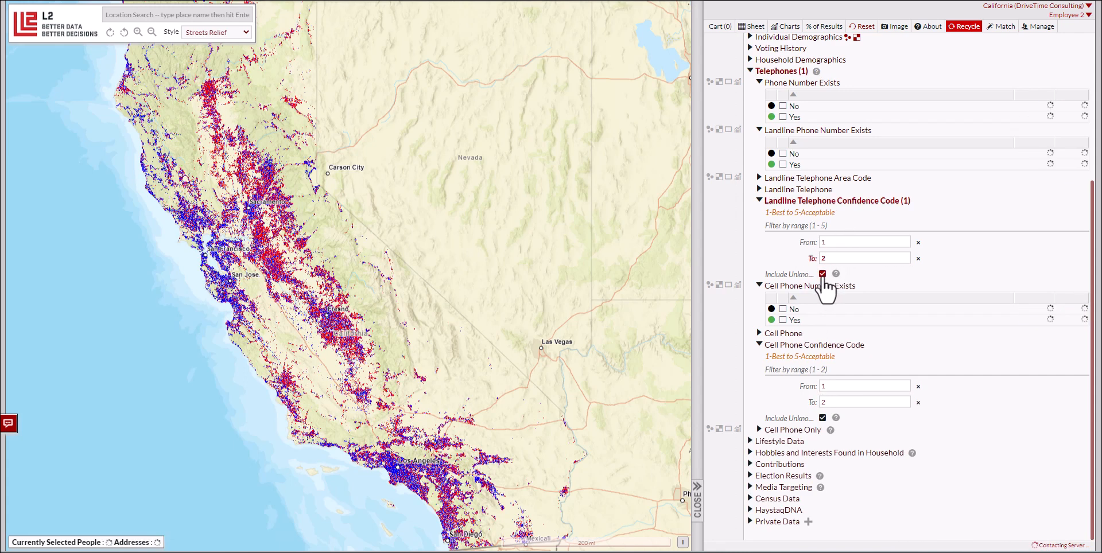
left_click(822, 274)
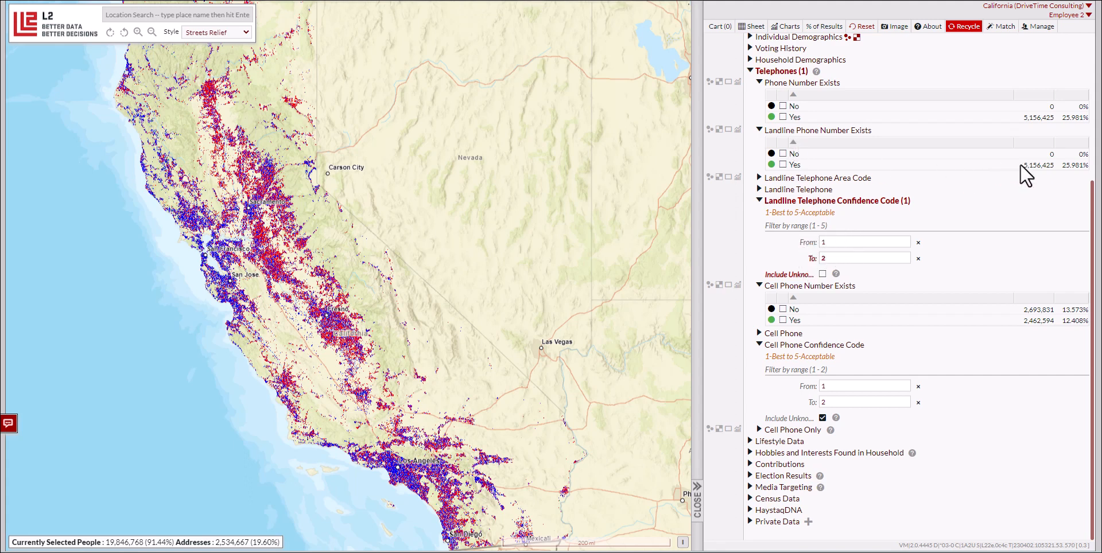
left_click(822, 273)
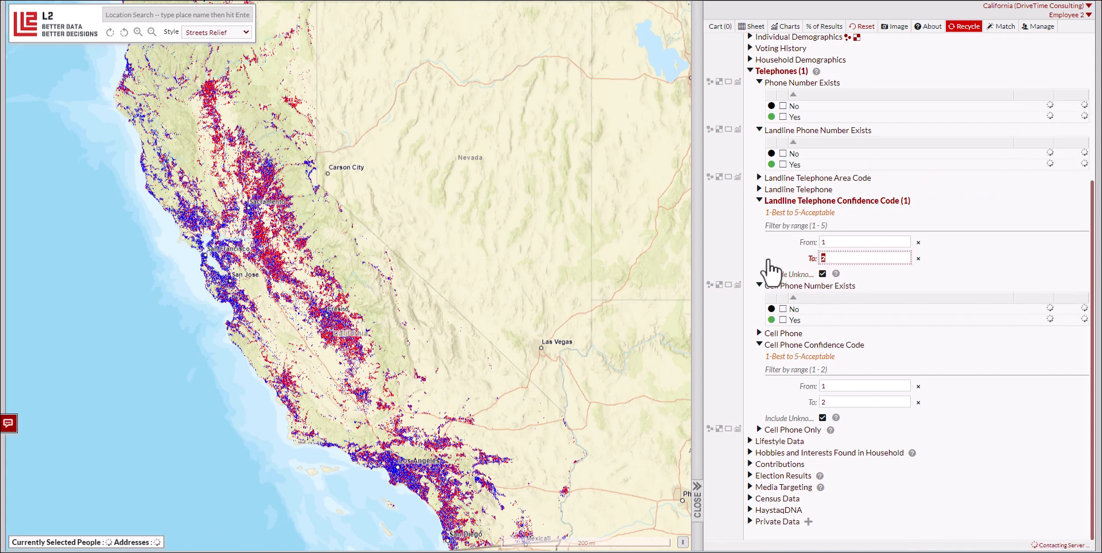
type("5")
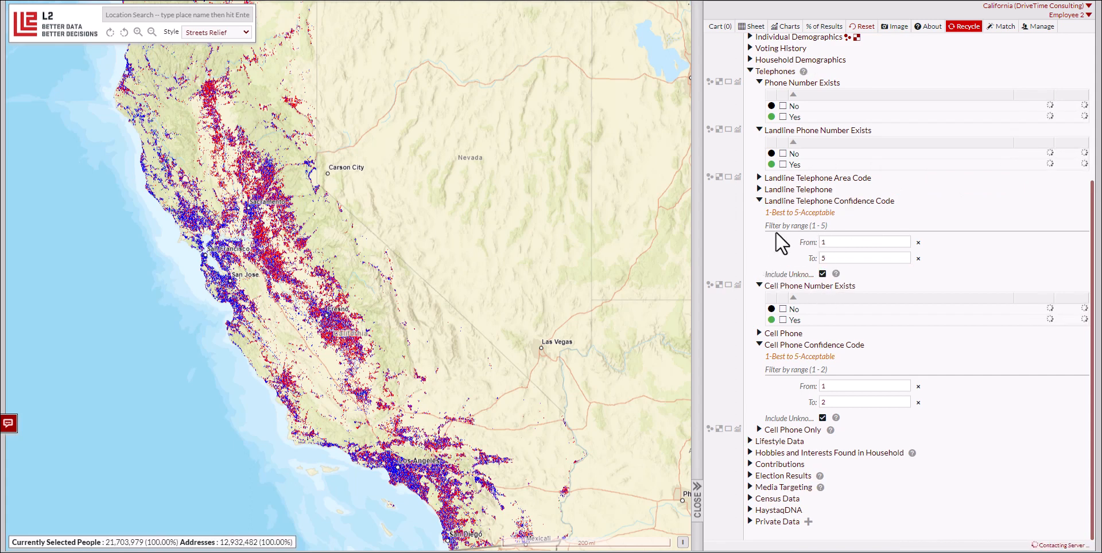
Step: Collapse all the expanded phone filters under Telephones
left_click(761, 200)
left_click(760, 285)
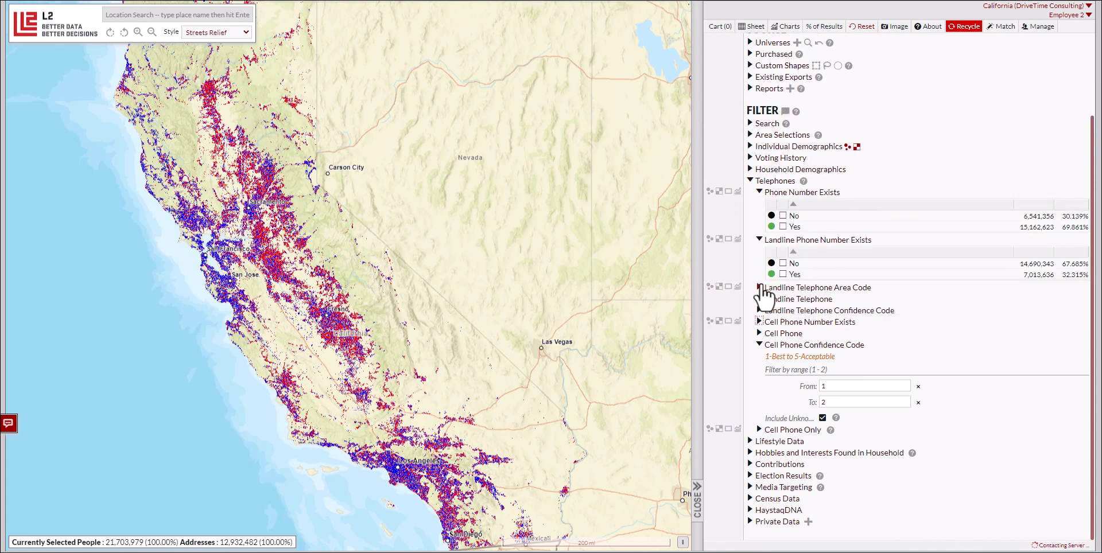
left_click(759, 240)
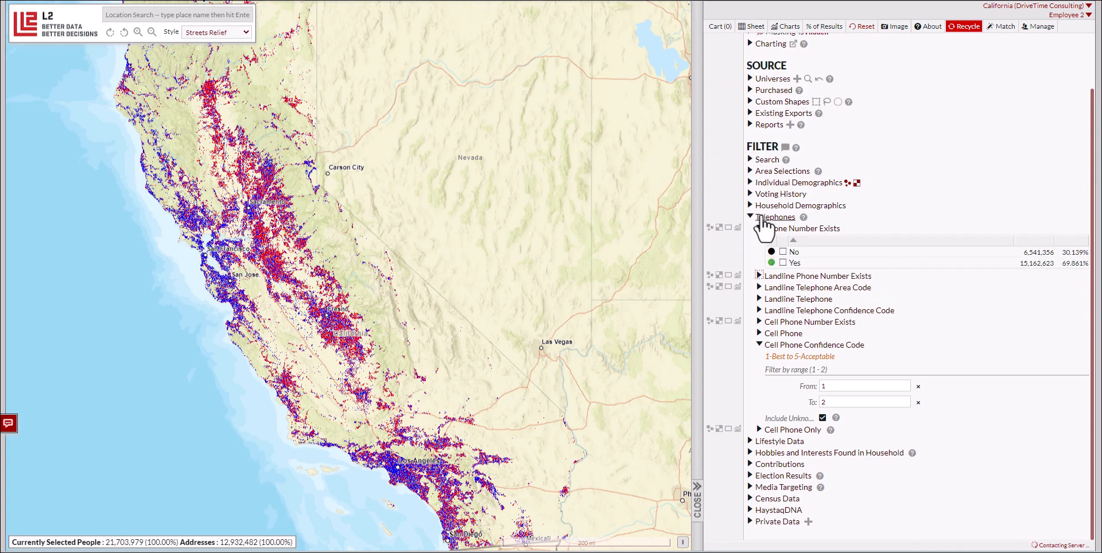
left_click(759, 232)
left_click(760, 344)
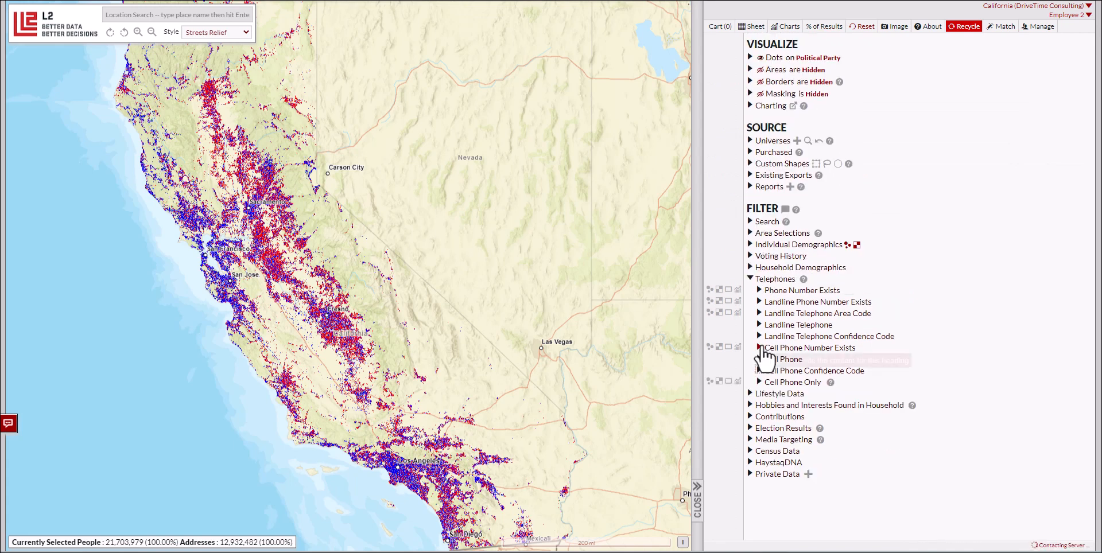
Step: Expand the Landline Telephone and Cell Phone searches and filter landline numbers by the wildcard pattern 91688*
left_click(801, 326)
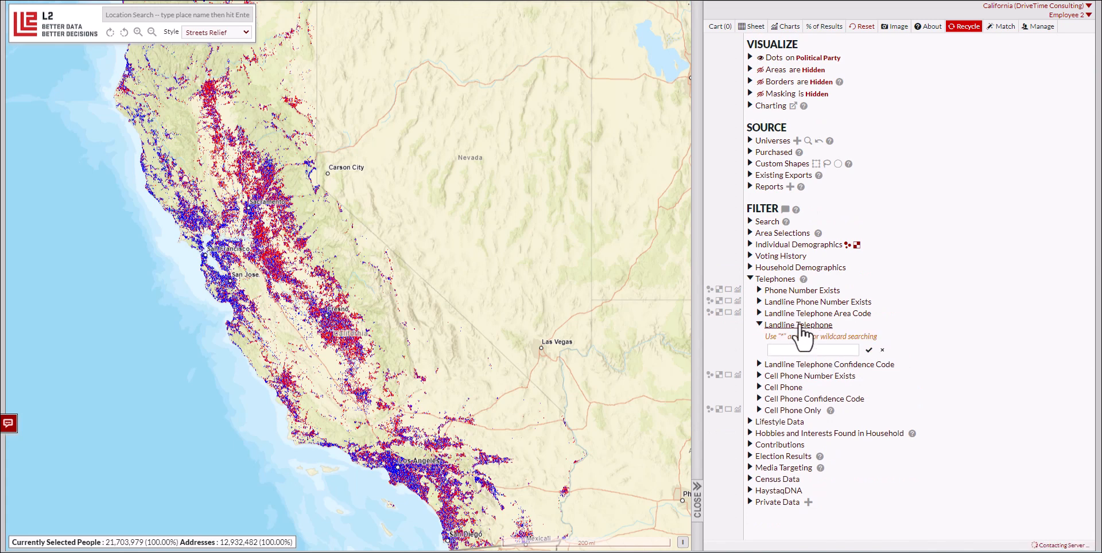
left_click(789, 388)
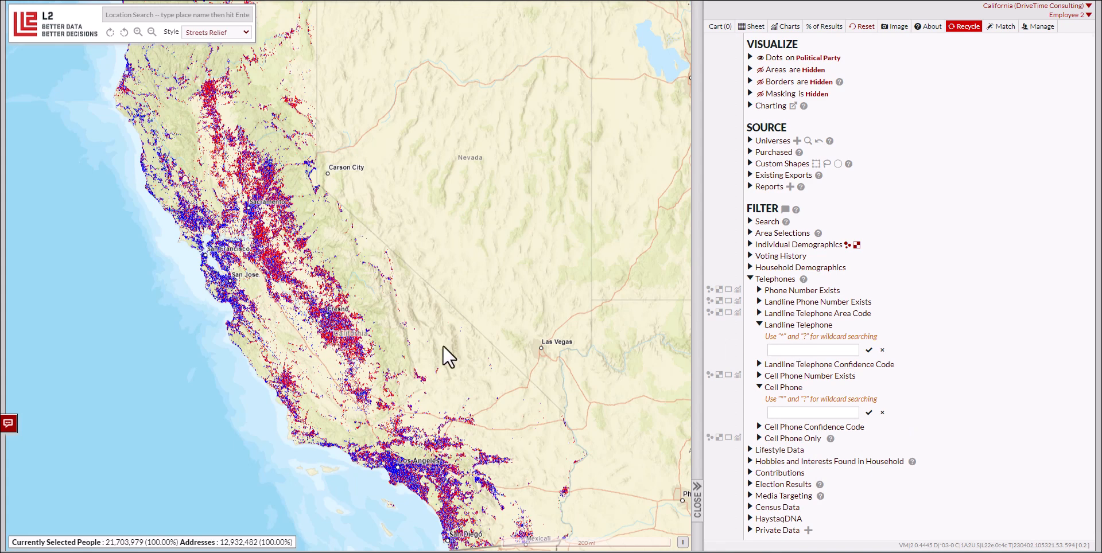
left_click(805, 351)
type("916")
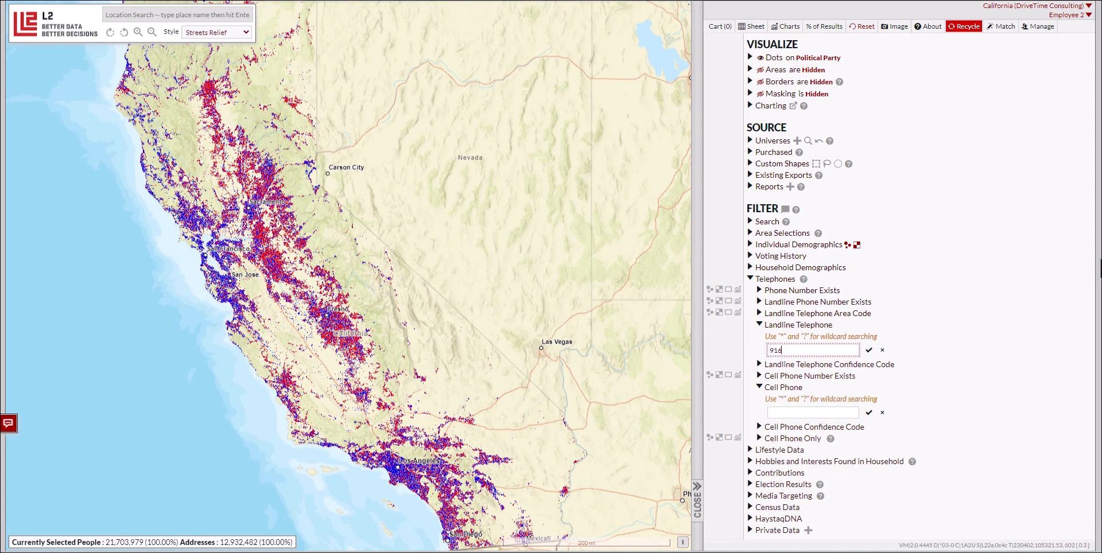
type("88*")
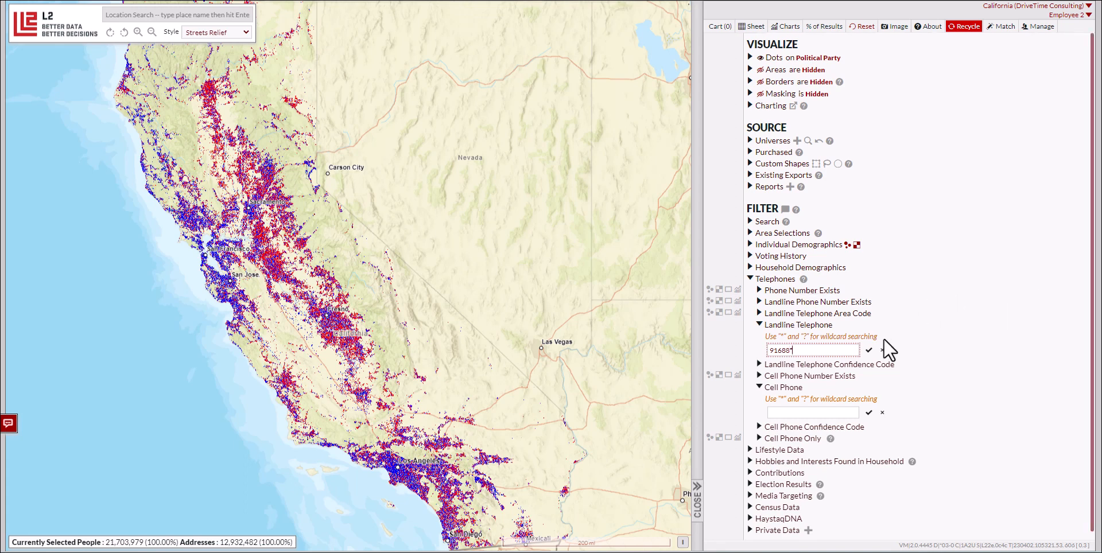
left_click(869, 350)
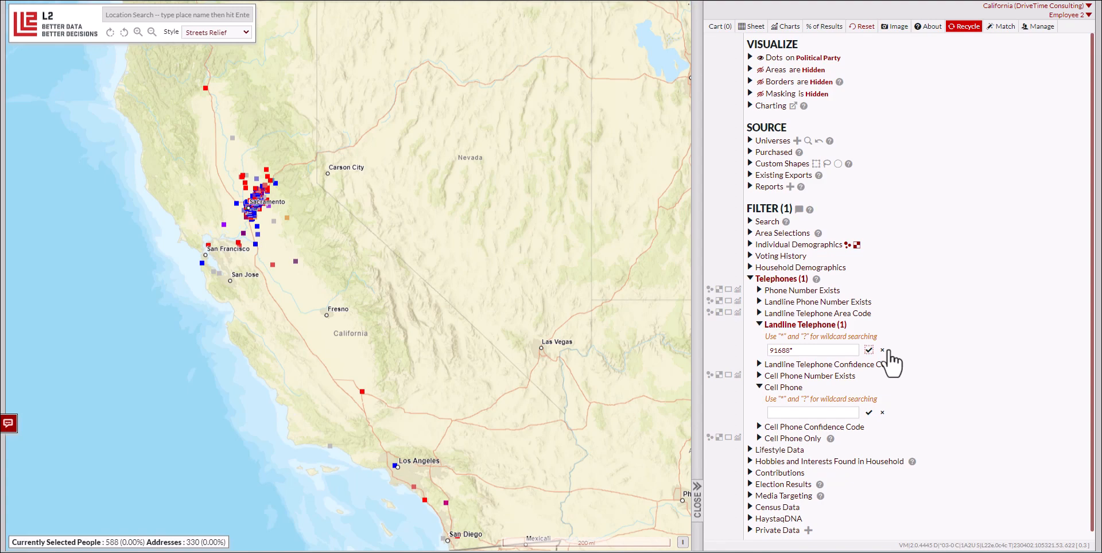
Step: Clear the Landline Telephone wildcard filter and collapse the Landline Telephone and Cell Phone searches
left_click(883, 350)
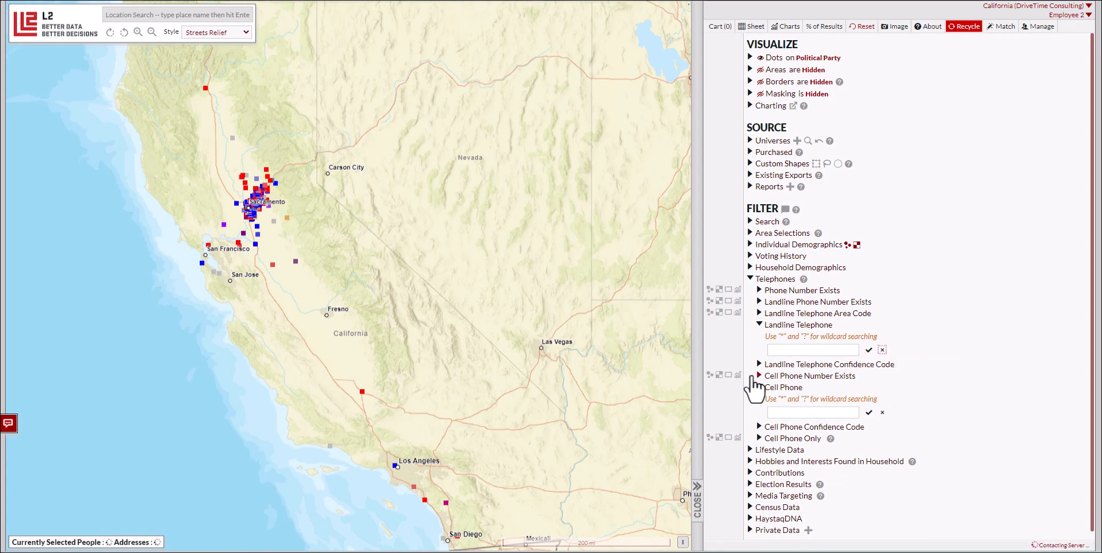
left_click(759, 325)
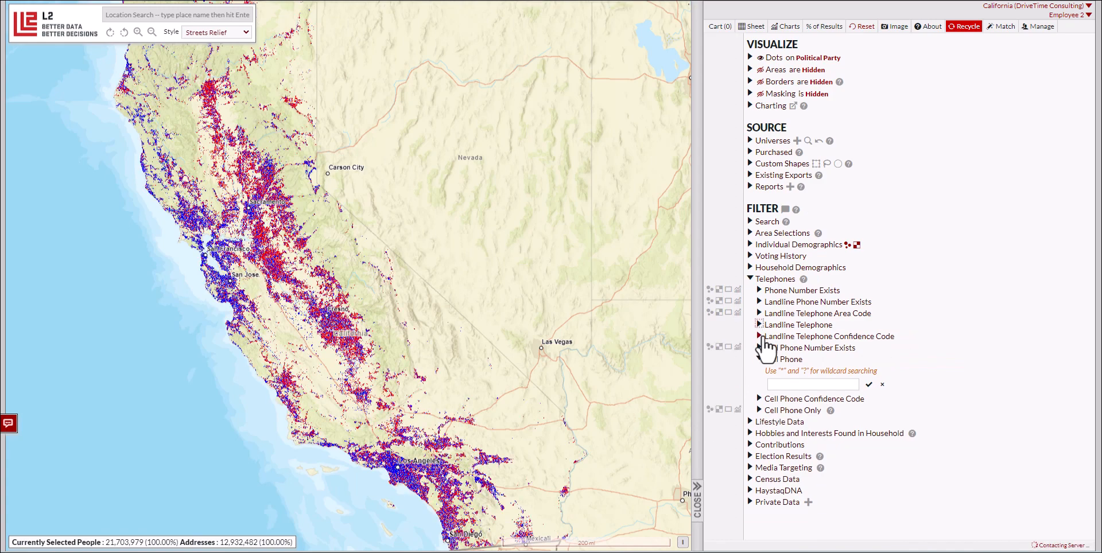
left_click(759, 359)
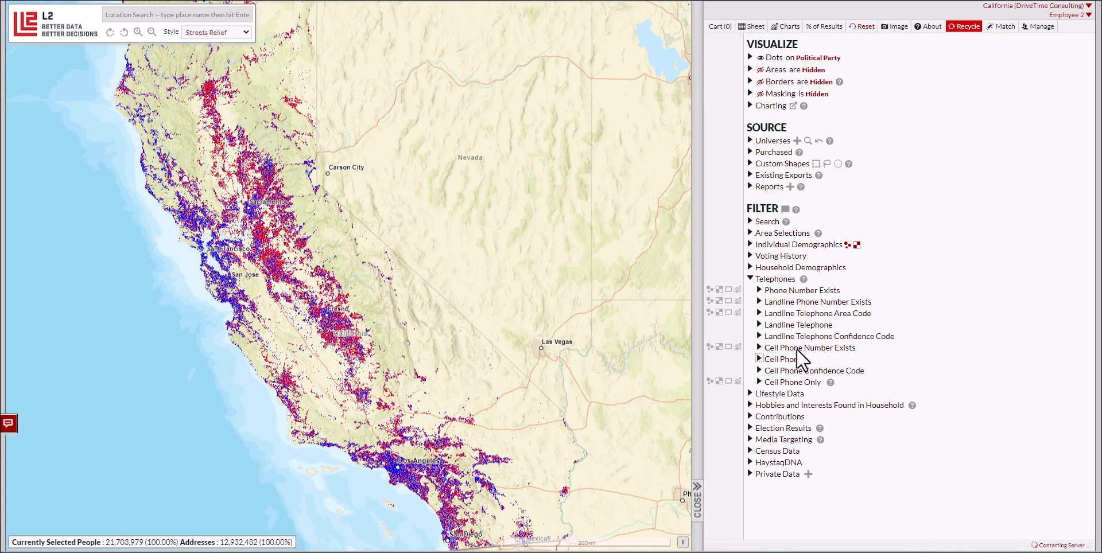
Step: Try filtering to people whose Cell Phone Only value is True, and clear the selection
left_click(806, 383)
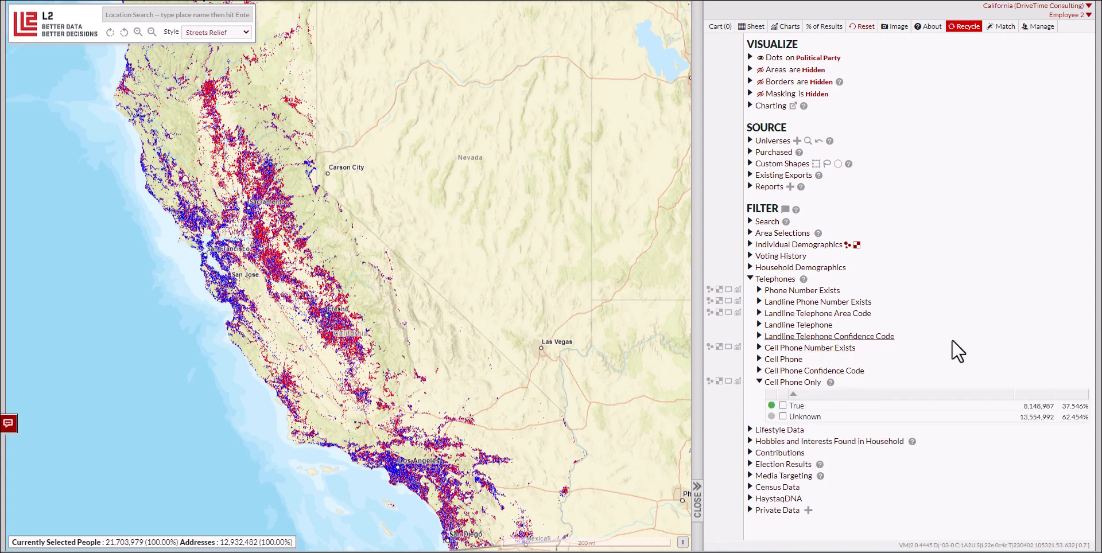
left_click(783, 406)
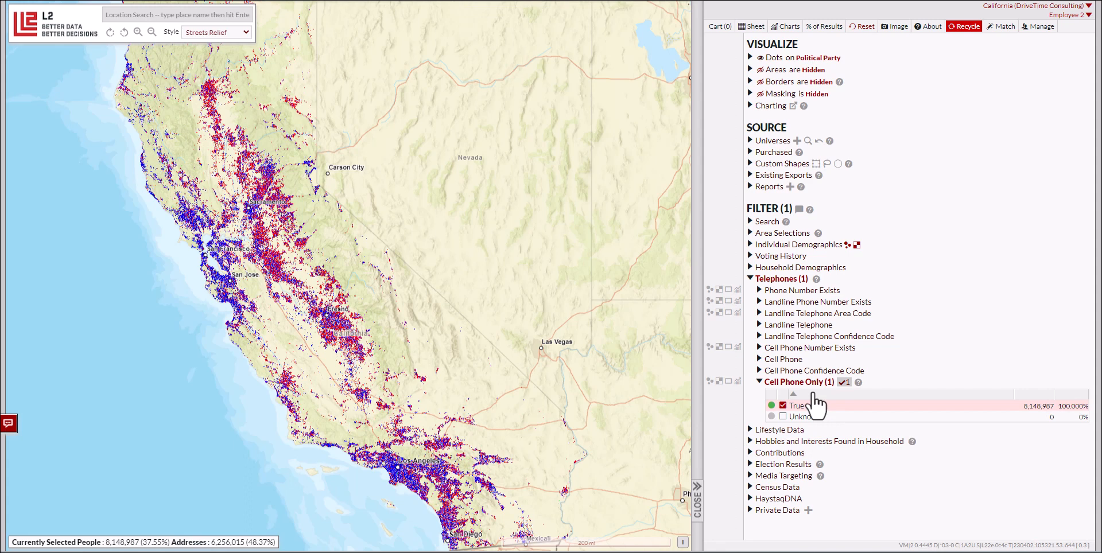
left_click(782, 406)
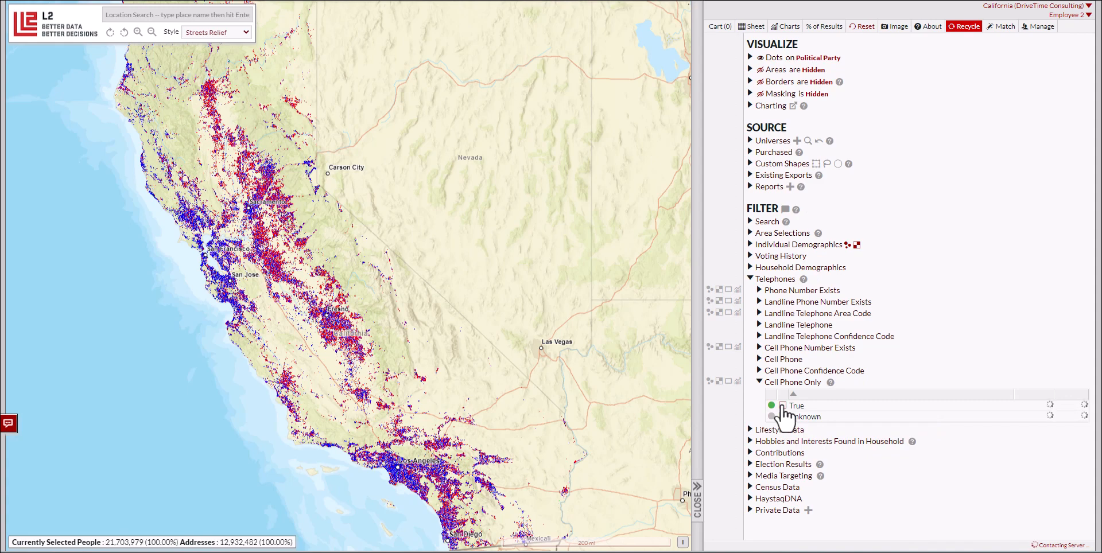